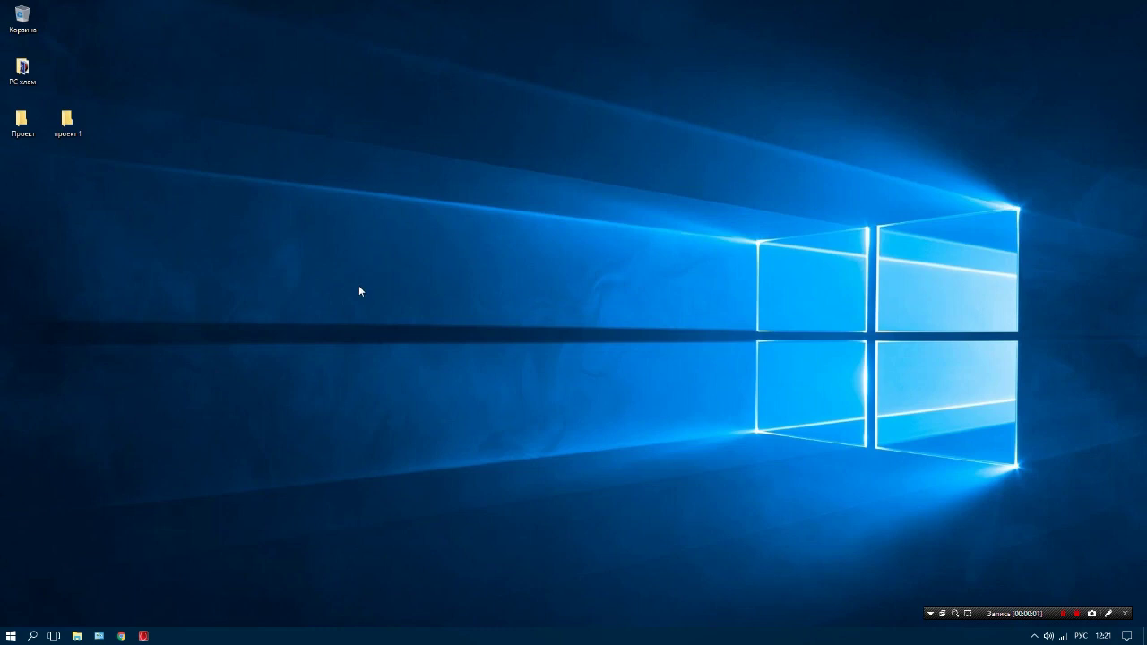
- View the three device pictures in the desktop folder "проект 1", then close the viewer and the folder
{"action": "double_click", "coordinate": [67, 122]}
{"action": "double_click", "coordinate": [324, 152]}
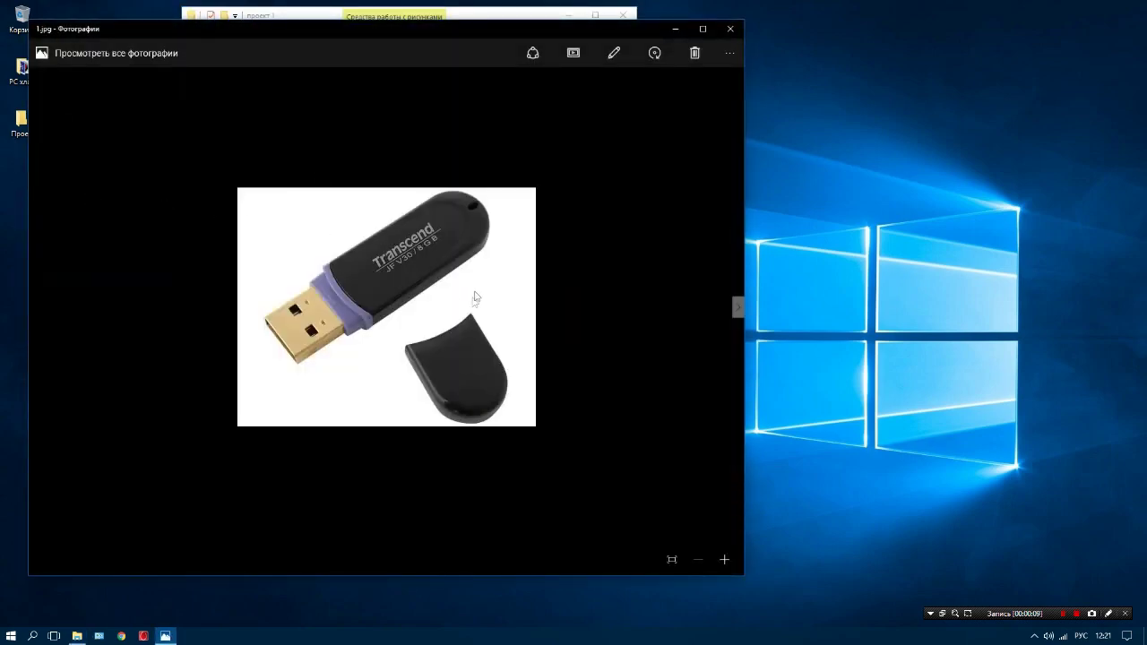
{"action": "scroll", "coordinate": [419, 298], "scroll_direction": "down", "scroll_amount": 1}
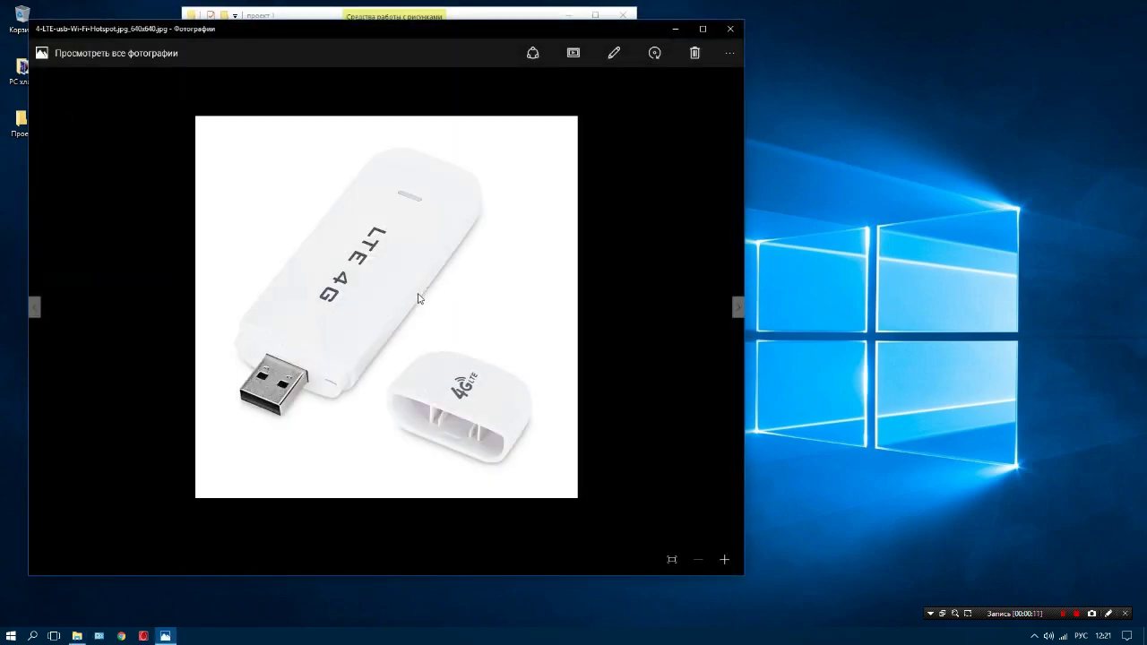
{"action": "scroll", "coordinate": [419, 299], "scroll_direction": "down", "scroll_amount": 1}
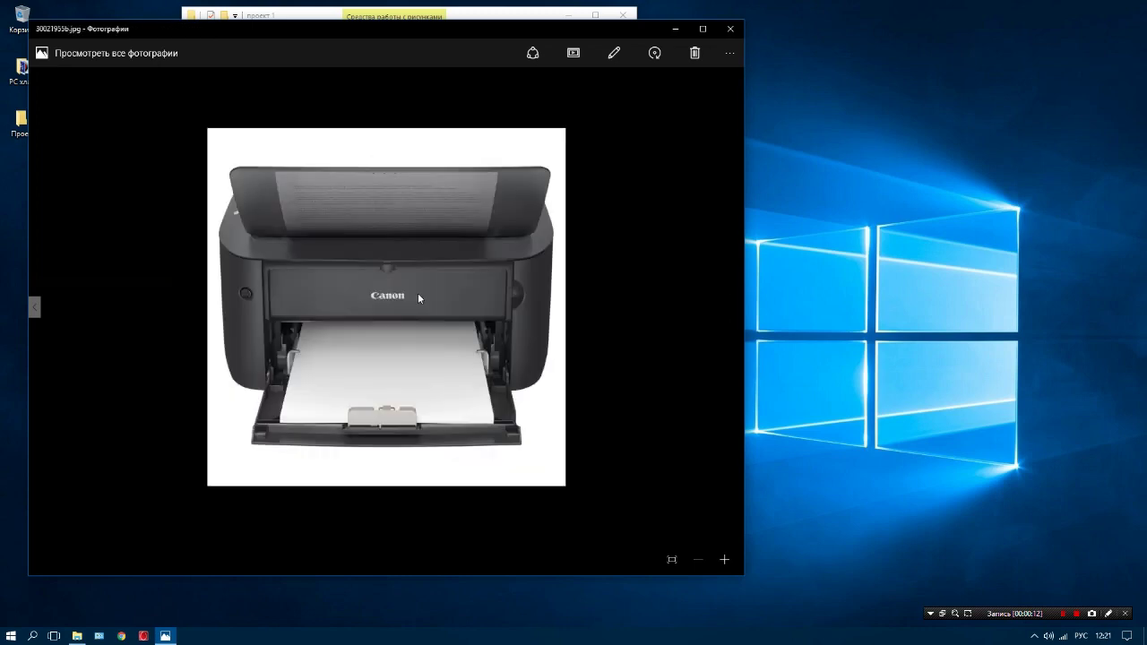
{"action": "left_click", "coordinate": [730, 29]}
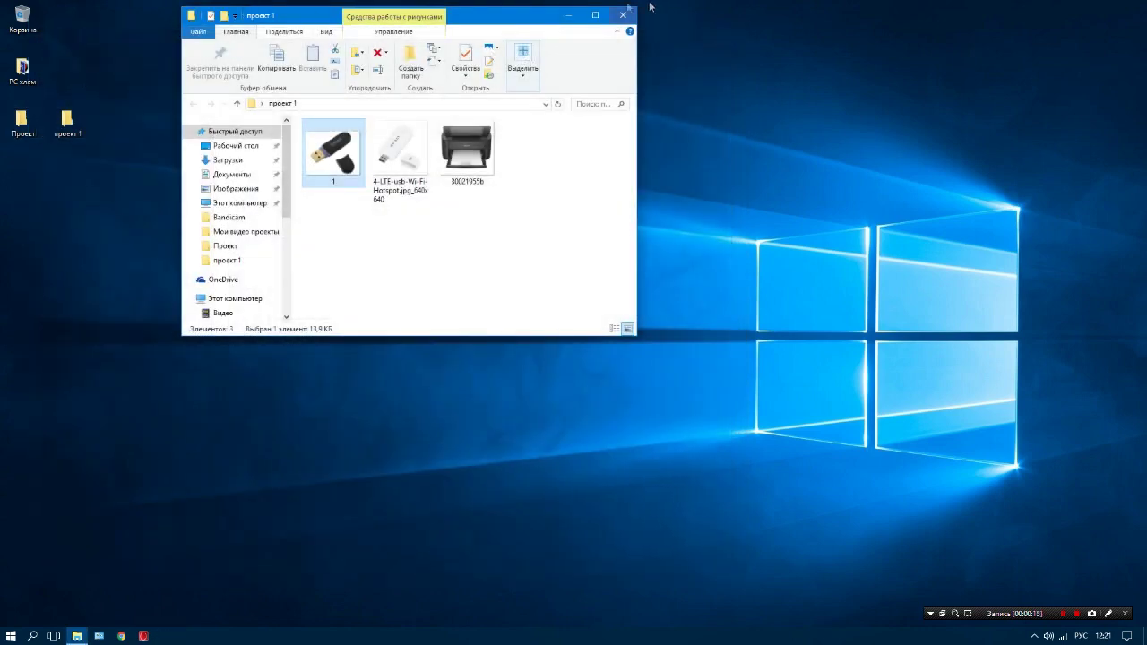
{"action": "left_click", "coordinate": [622, 15]}
- View the three unrecognized-USB-device error pictures in the desktop folder "Проект", then close the viewer and the folder
{"action": "double_click", "coordinate": [22, 122]}
{"action": "double_click", "coordinate": [333, 136]}
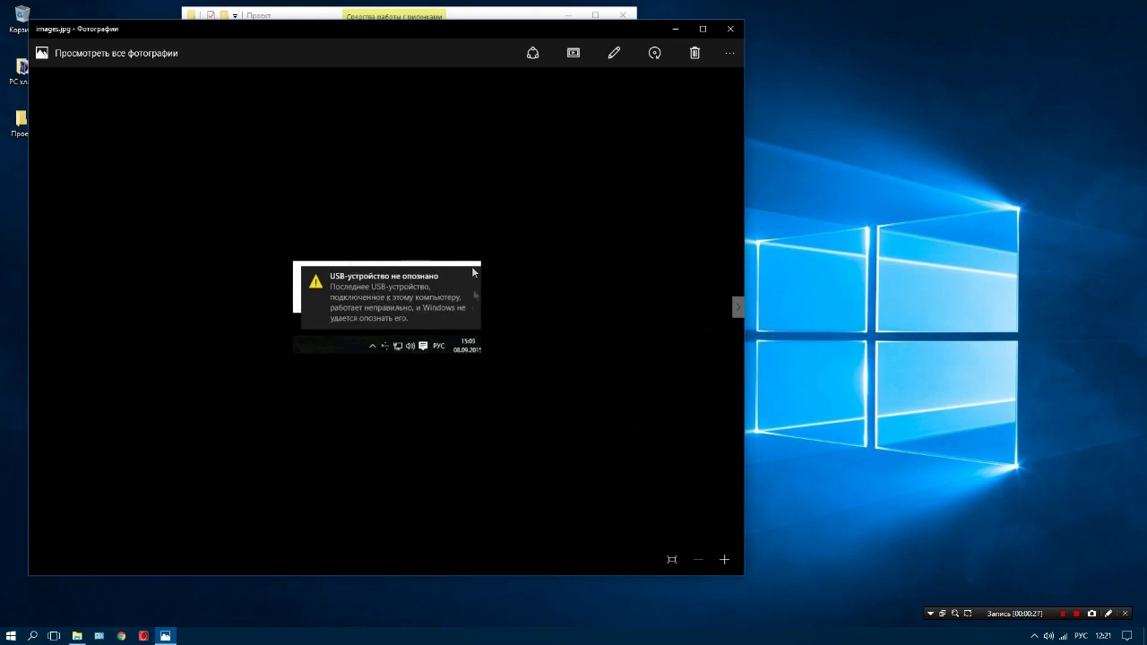
{"action": "key", "text": "Right"}
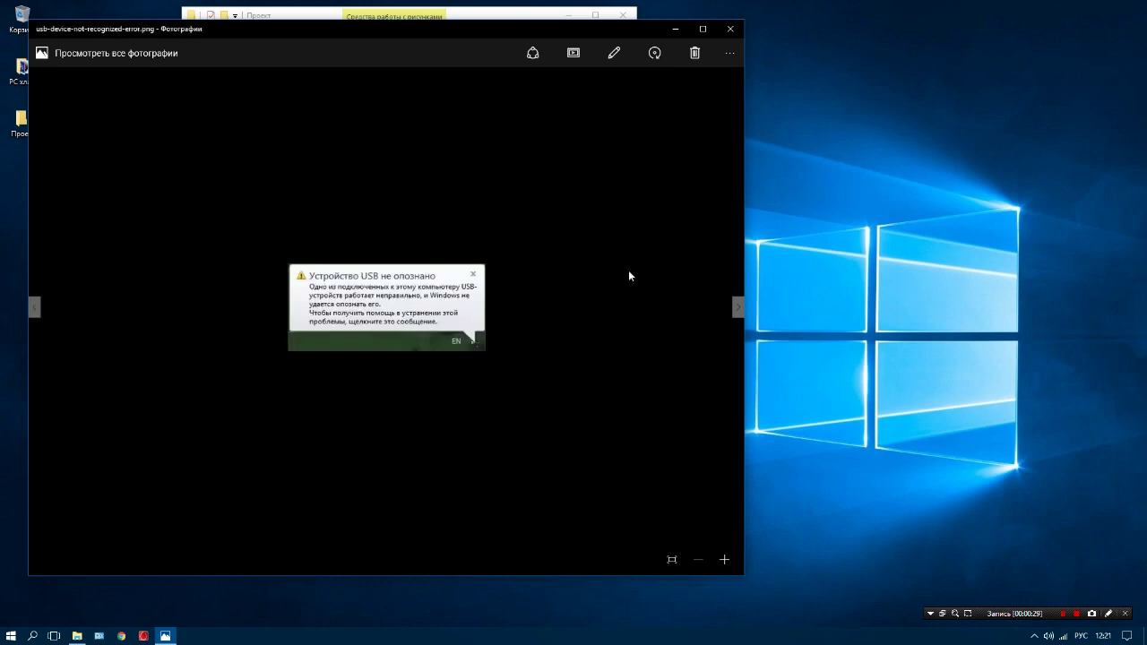
{"action": "key", "text": "Right"}
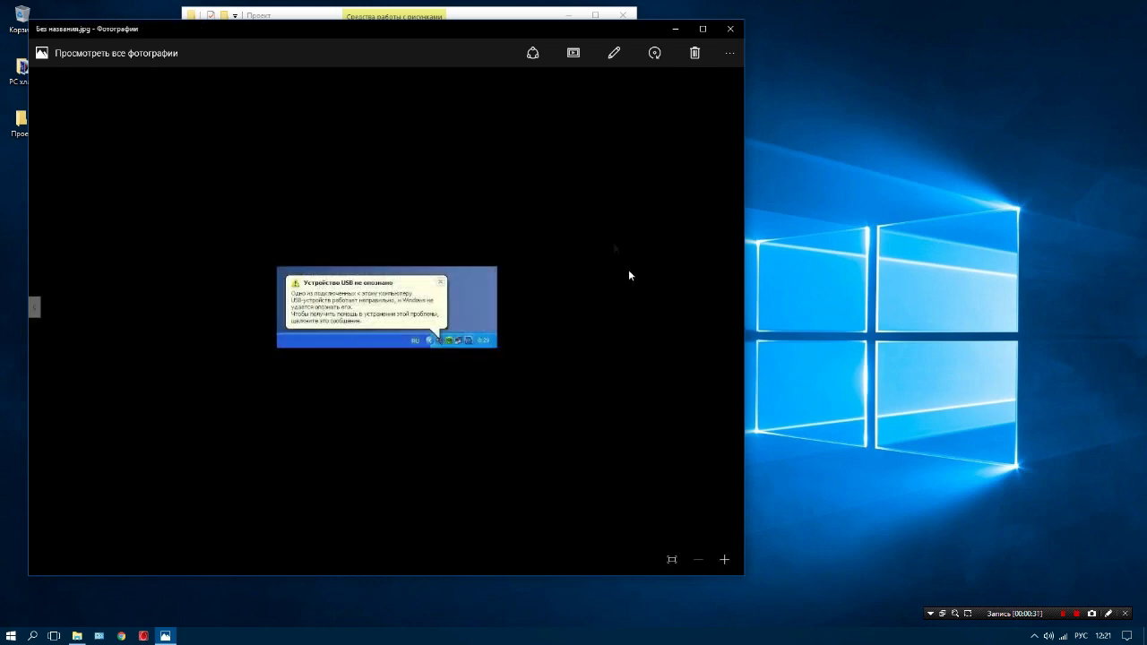
{"action": "left_click", "coordinate": [730, 29]}
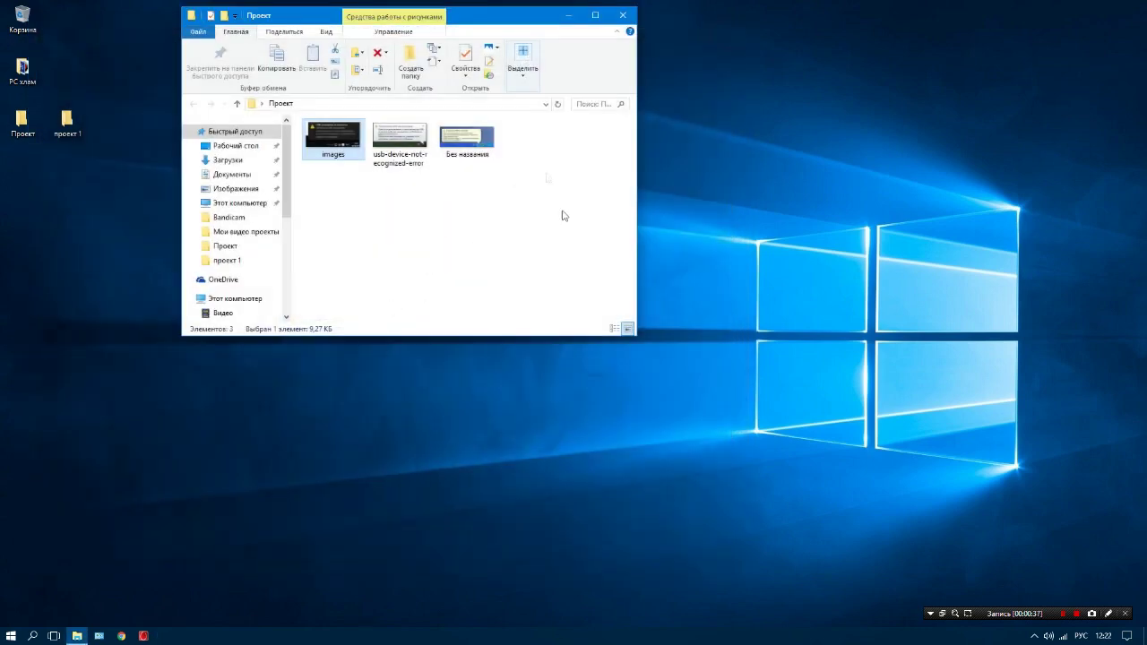
{"action": "left_click", "coordinate": [624, 17]}
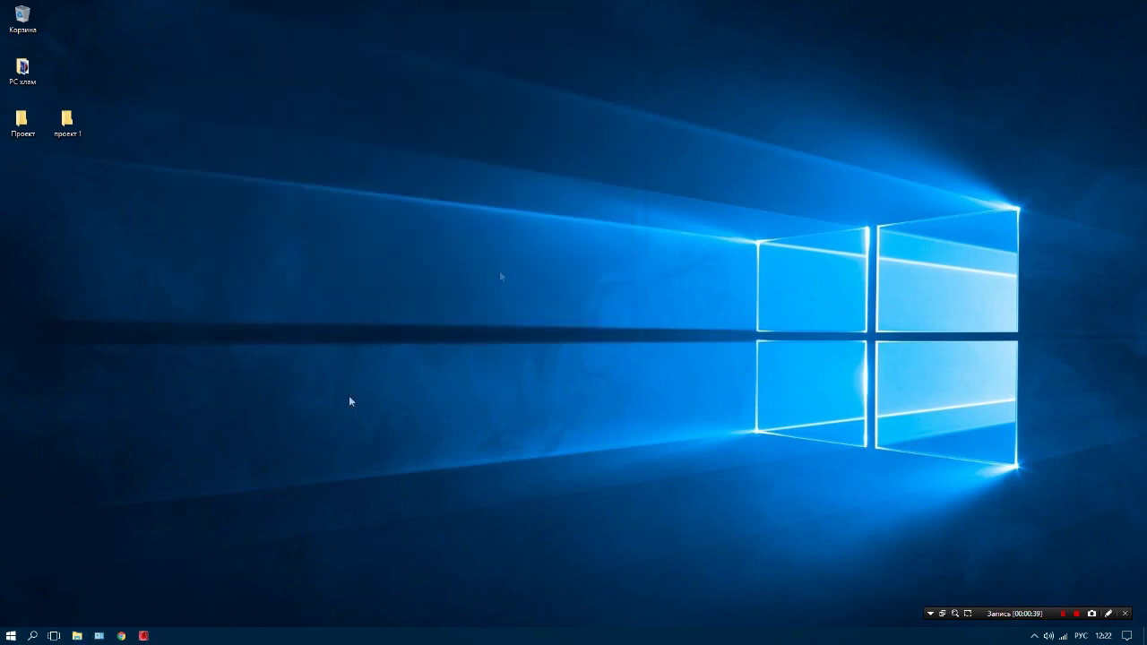
- Show the hidden notification area icons and close their pop-up again
{"action": "left_click", "coordinate": [1035, 635]}
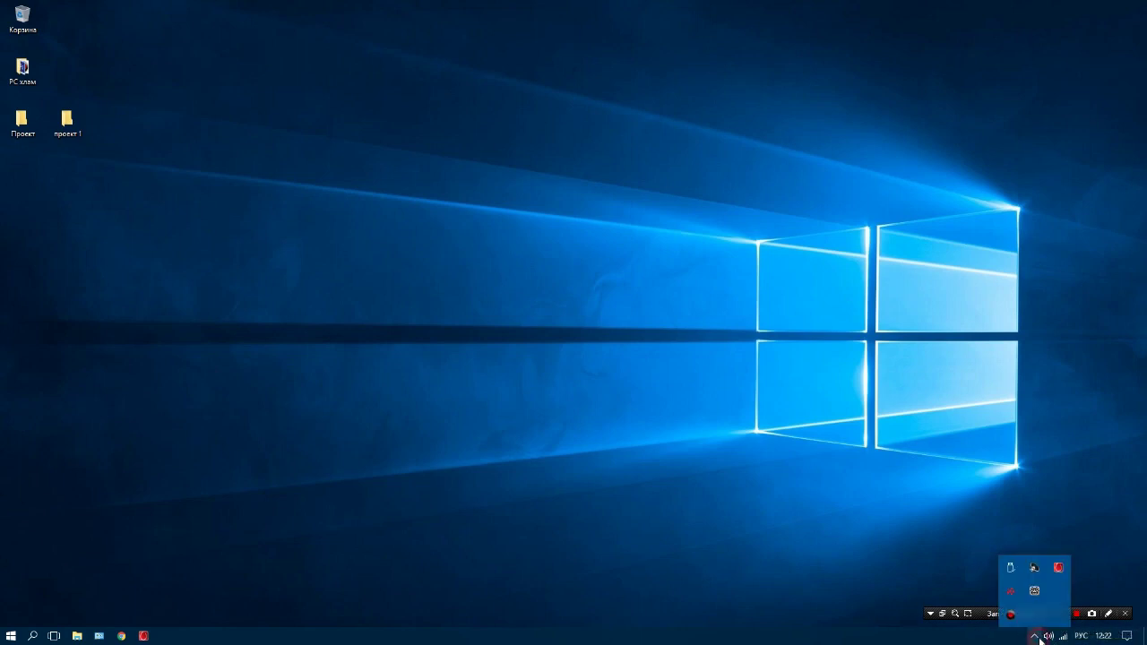
{"action": "left_click", "coordinate": [941, 535]}
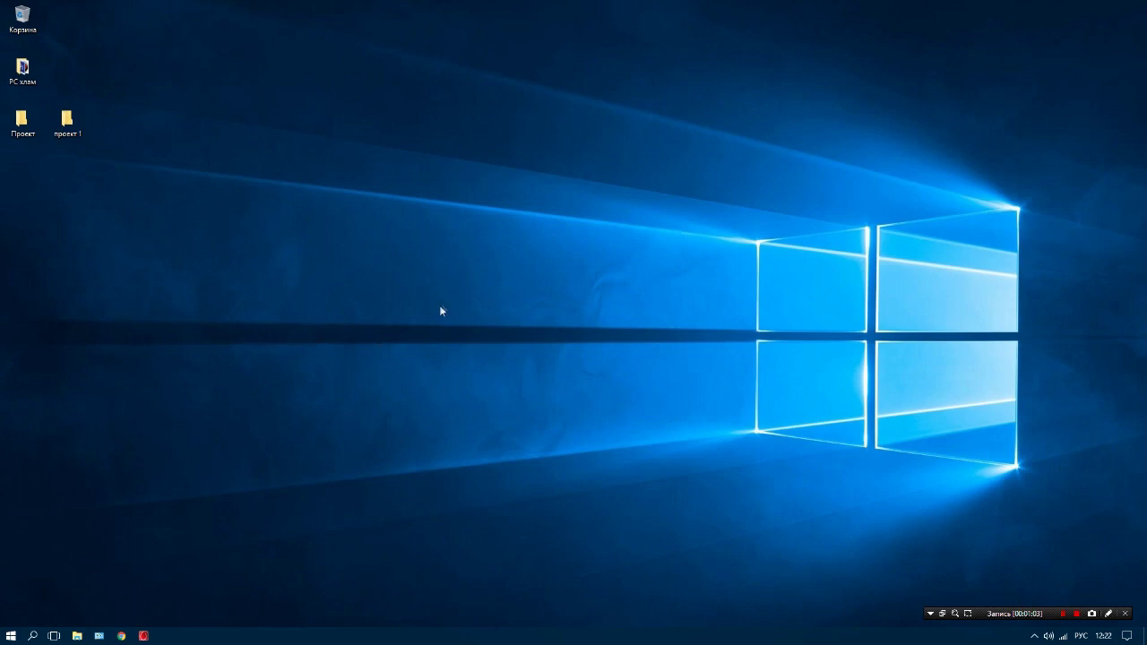
{"action": "left_click", "coordinate": [1065, 619]}
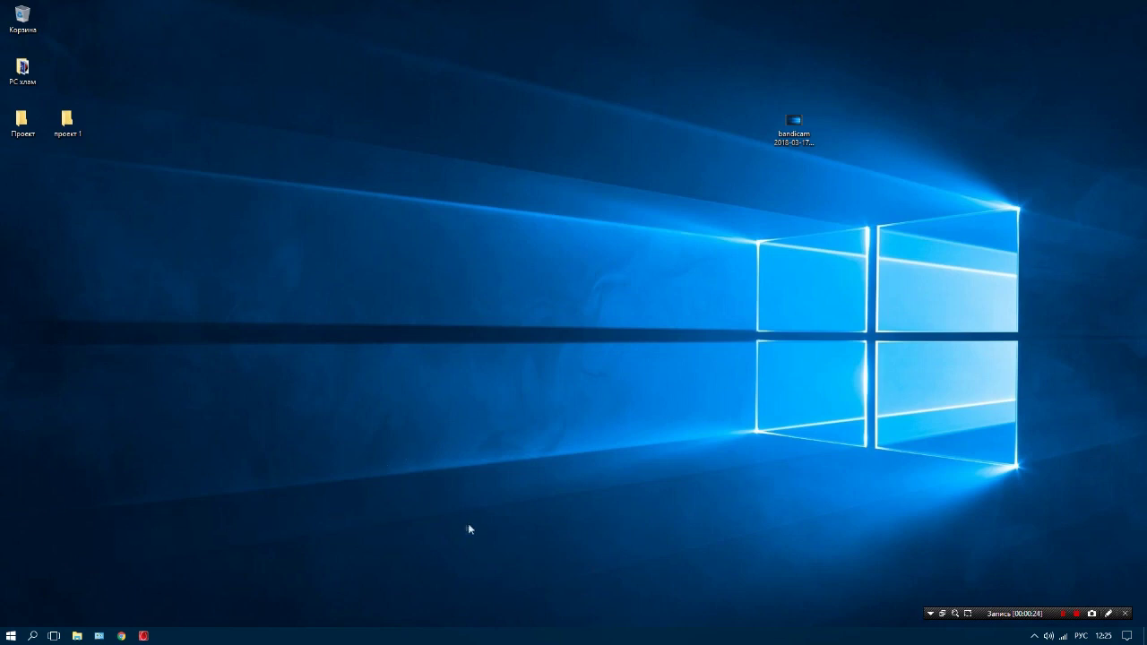
- Open the computer's system properties from "Этот компьютер" in File Explorer
{"action": "left_click", "coordinate": [78, 636]}
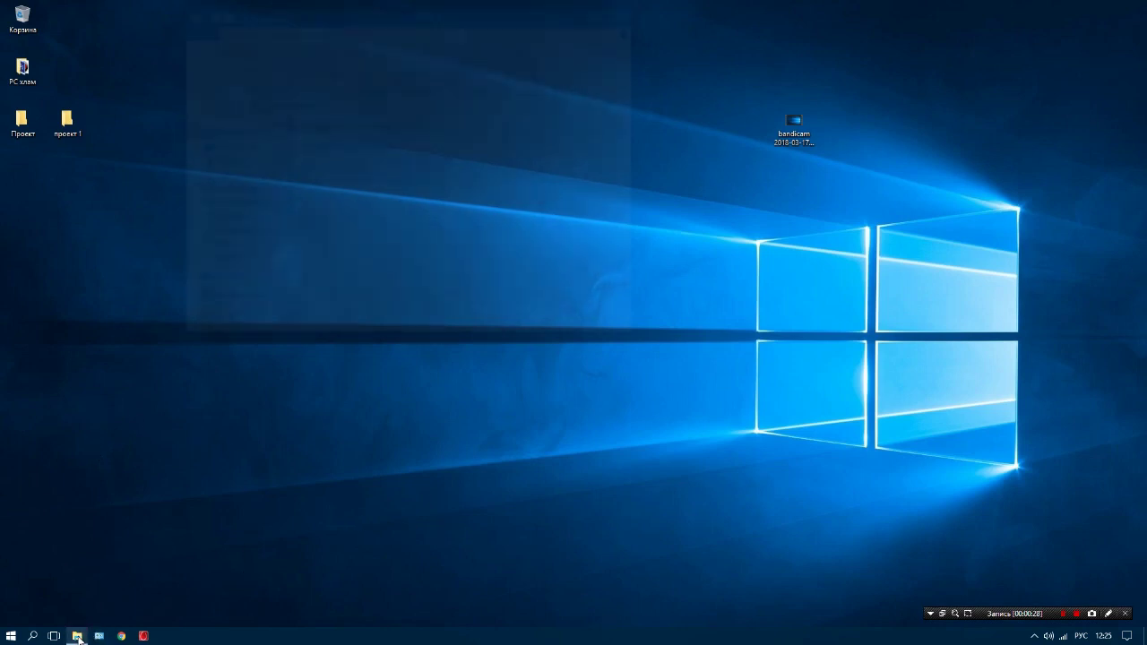
{"action": "left_click", "coordinate": [244, 303]}
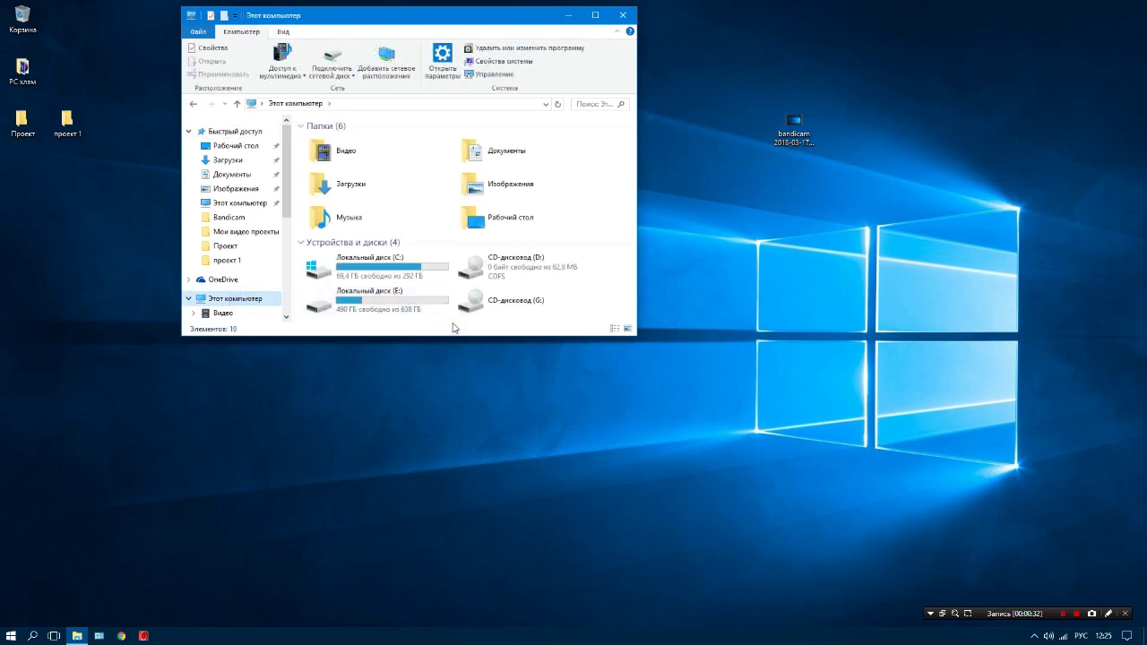
{"action": "right_click", "coordinate": [498, 324]}
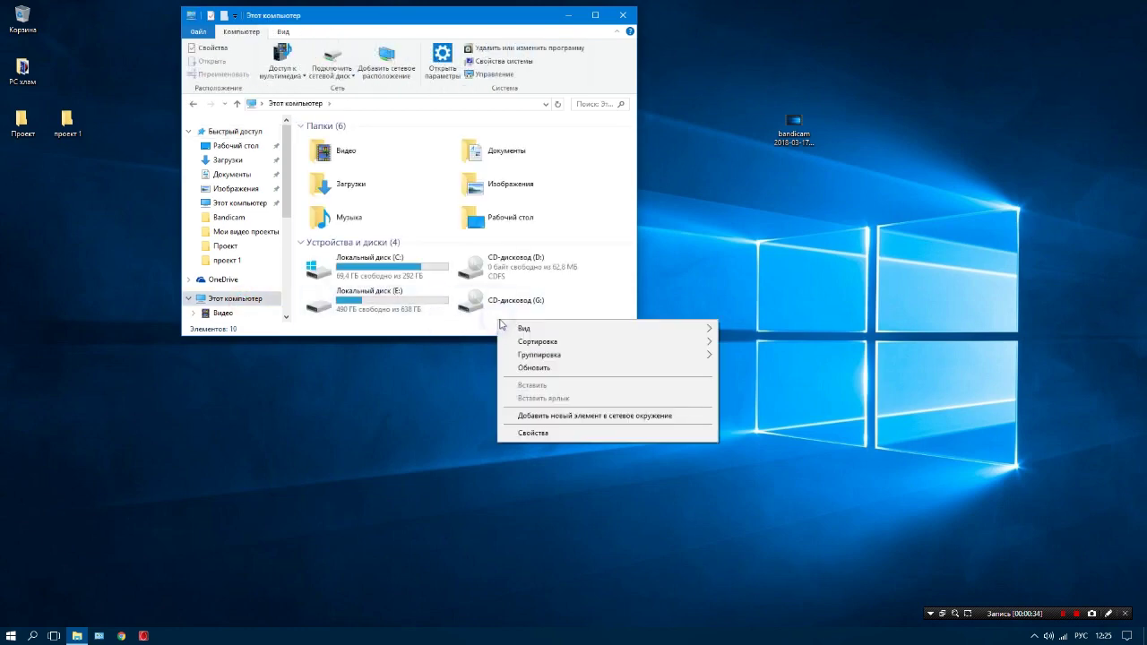
{"action": "left_click", "coordinate": [533, 434]}
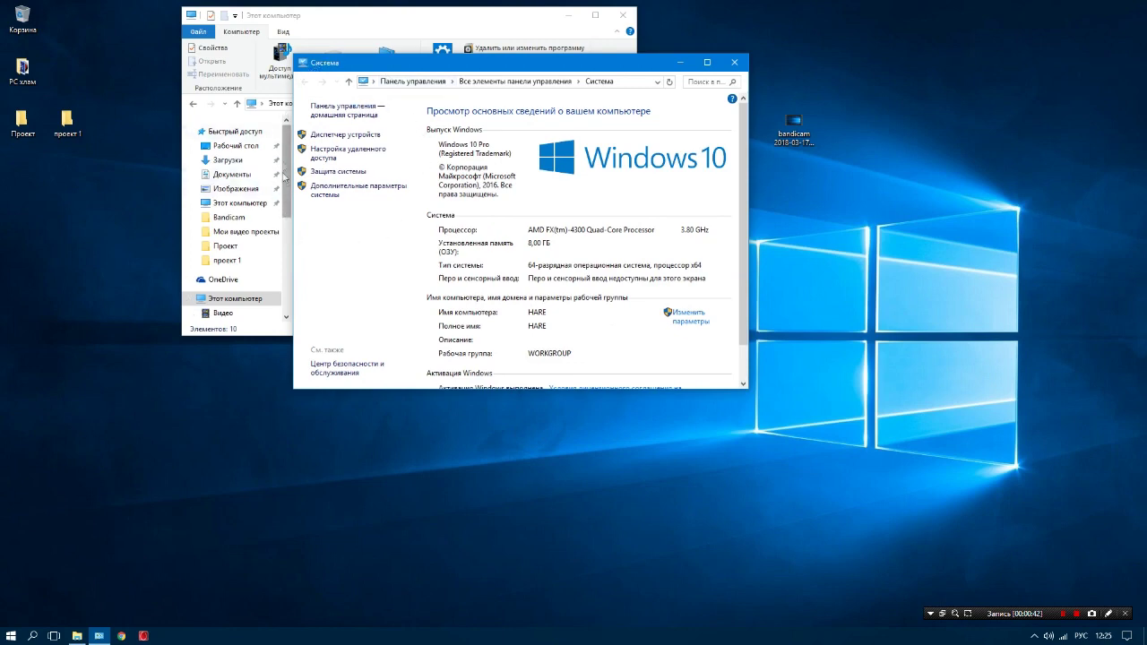
- Open Device Manager (Диспетчер устройств) from the system properties and close the System and "Этот компьютер" windows
{"action": "left_click", "coordinate": [339, 136]}
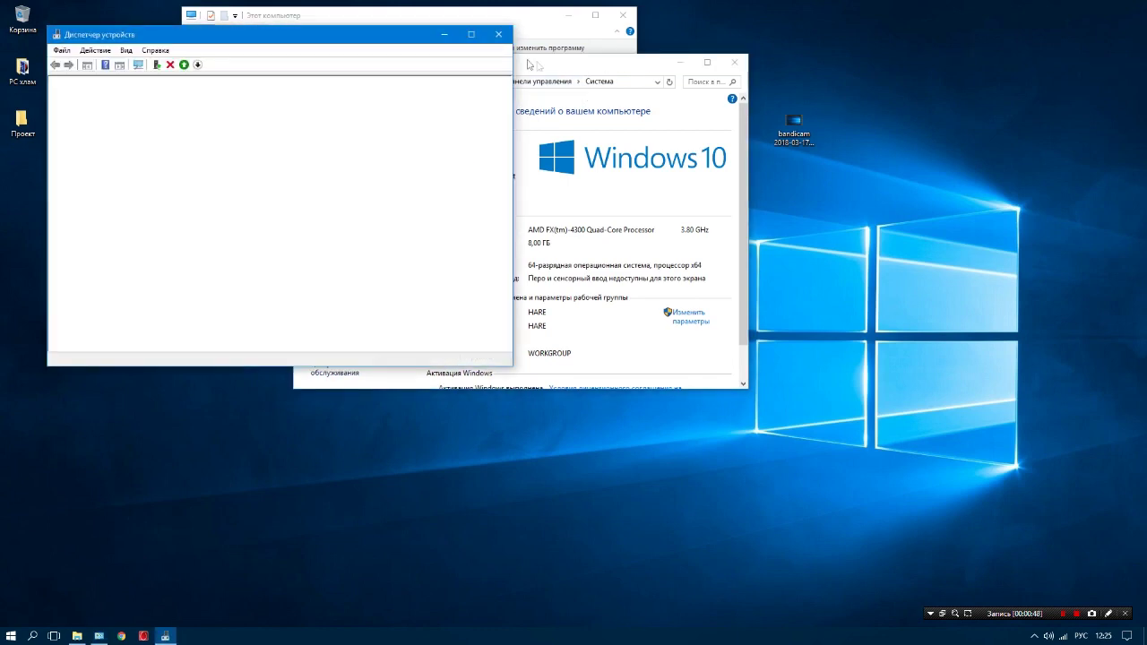
{"action": "left_click", "coordinate": [734, 62]}
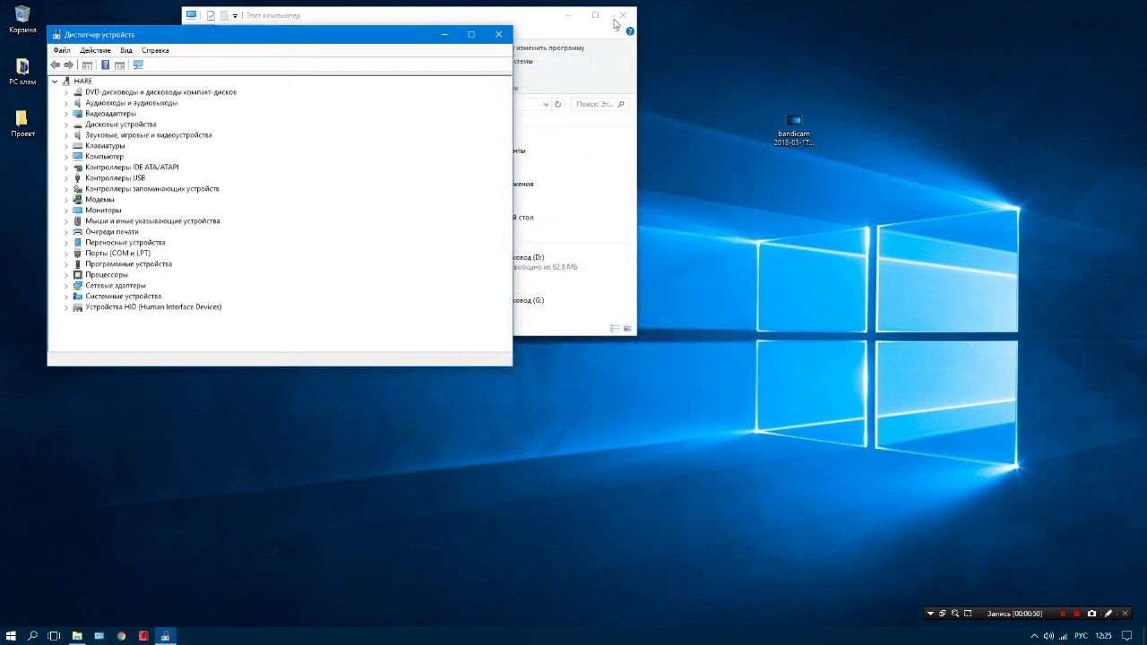
{"action": "left_click", "coordinate": [621, 15]}
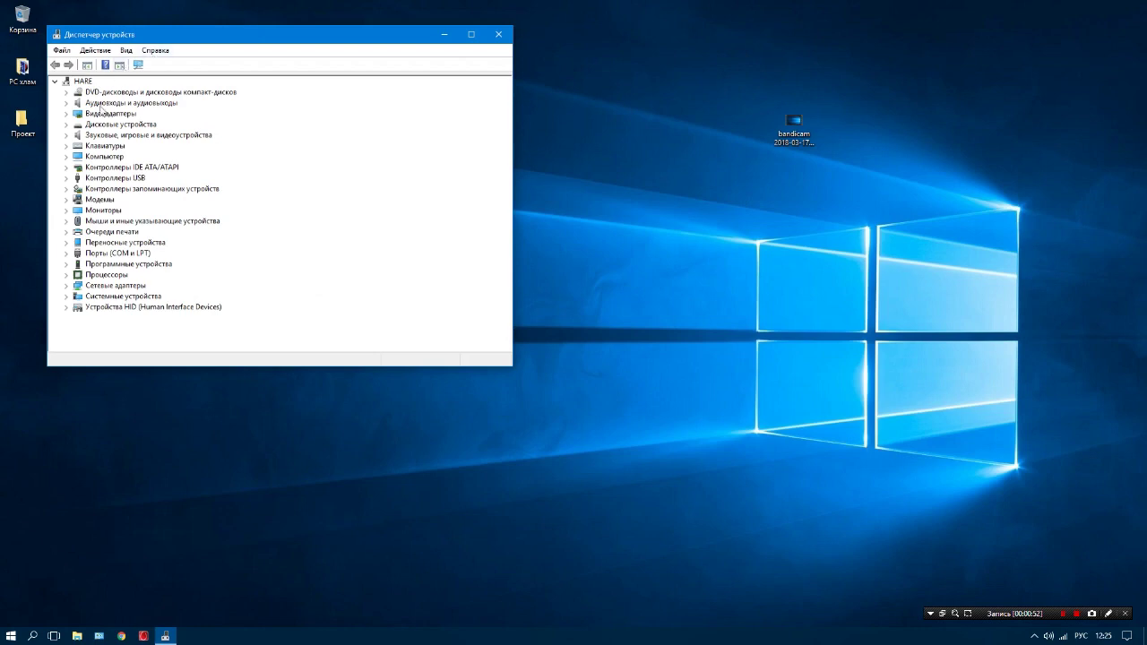
- Expand the "Контроллеры USB" category in Device Manager and look through its device entries
{"action": "double_click", "coordinate": [78, 179]}
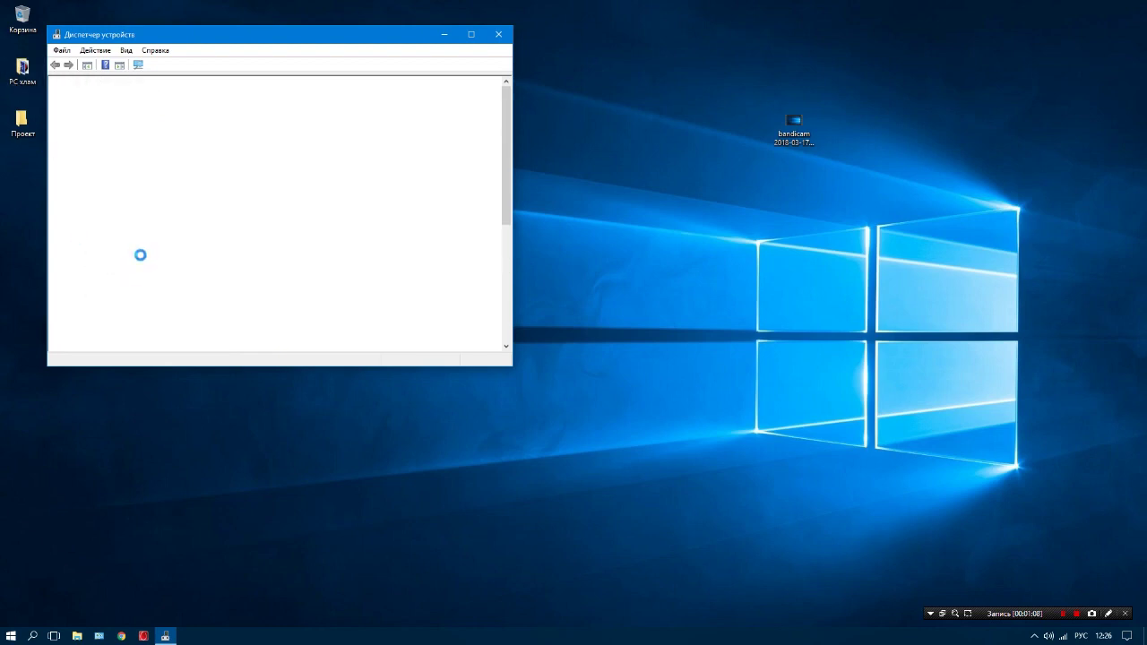
{"action": "scroll", "coordinate": [128, 233], "scroll_direction": "down", "scroll_amount": 1}
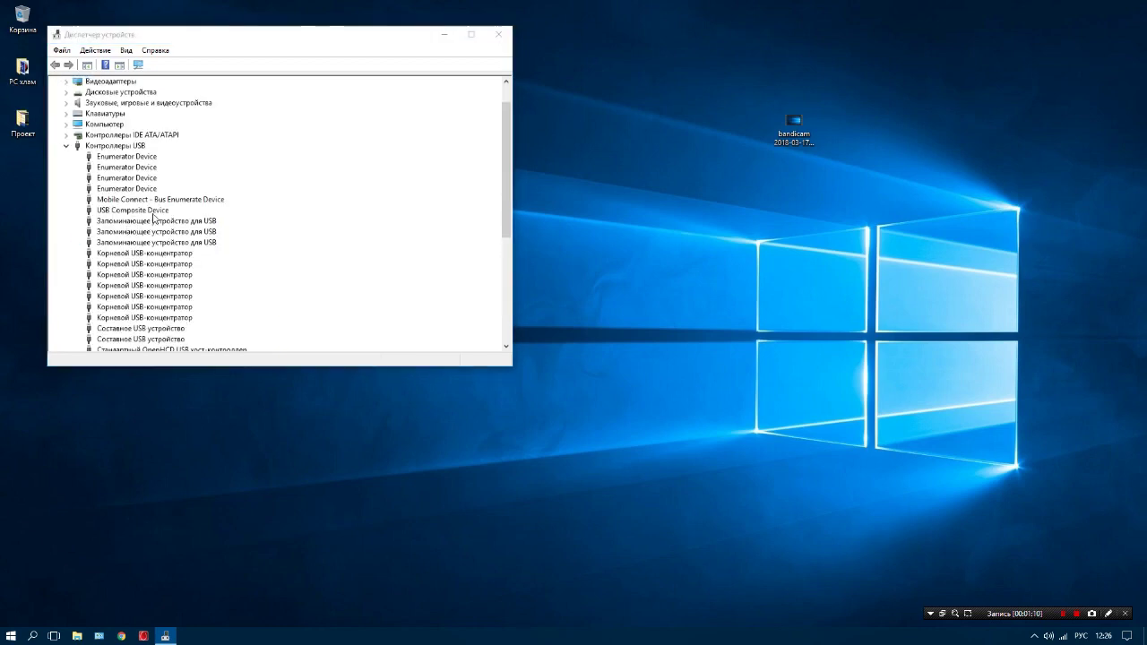
{"action": "left_click", "coordinate": [623, 15]}
{"action": "scroll", "coordinate": [231, 192], "scroll_direction": "down", "scroll_amount": 3}
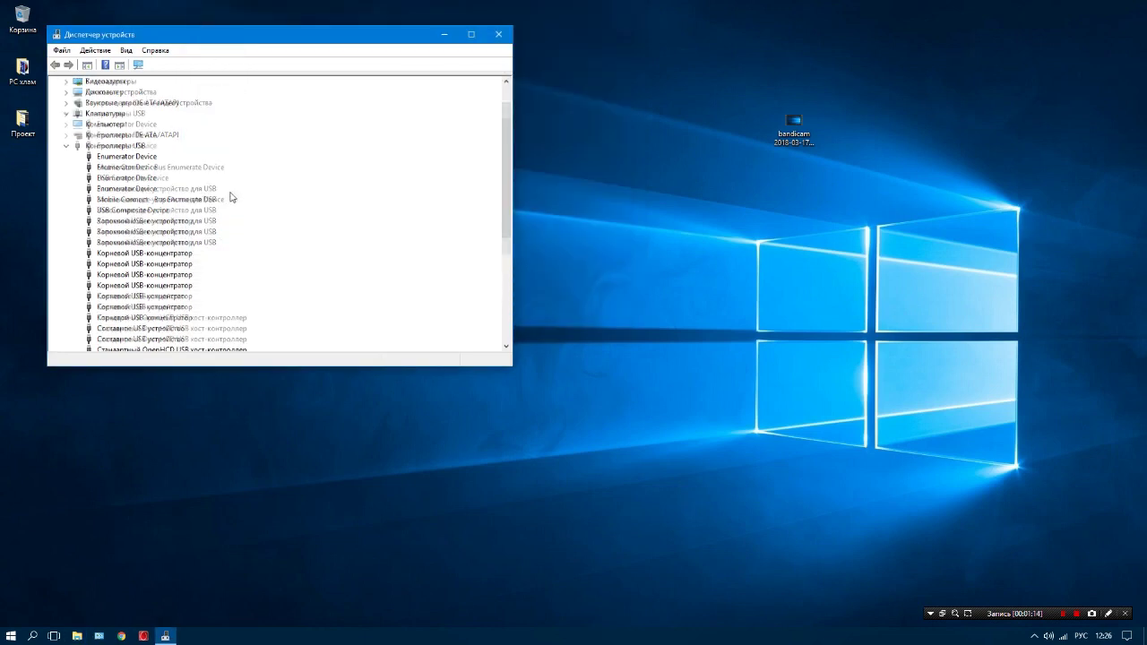
{"action": "scroll", "coordinate": [206, 229], "scroll_direction": "down", "scroll_amount": 1}
{"action": "scroll", "coordinate": [193, 285], "scroll_direction": "down", "scroll_amount": 1}
{"action": "scroll", "coordinate": [186, 283], "scroll_direction": "up", "scroll_amount": 1}
{"action": "scroll", "coordinate": [183, 279], "scroll_direction": "up", "scroll_amount": 1}
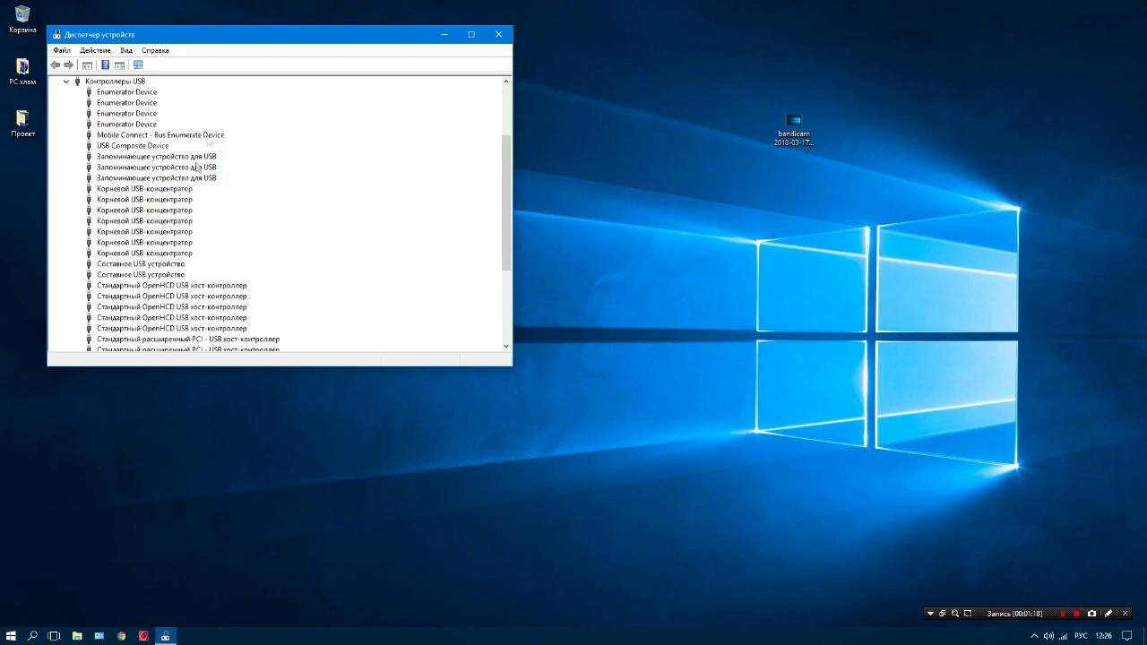
{"action": "scroll", "coordinate": [182, 245], "scroll_direction": "up", "scroll_amount": 3}
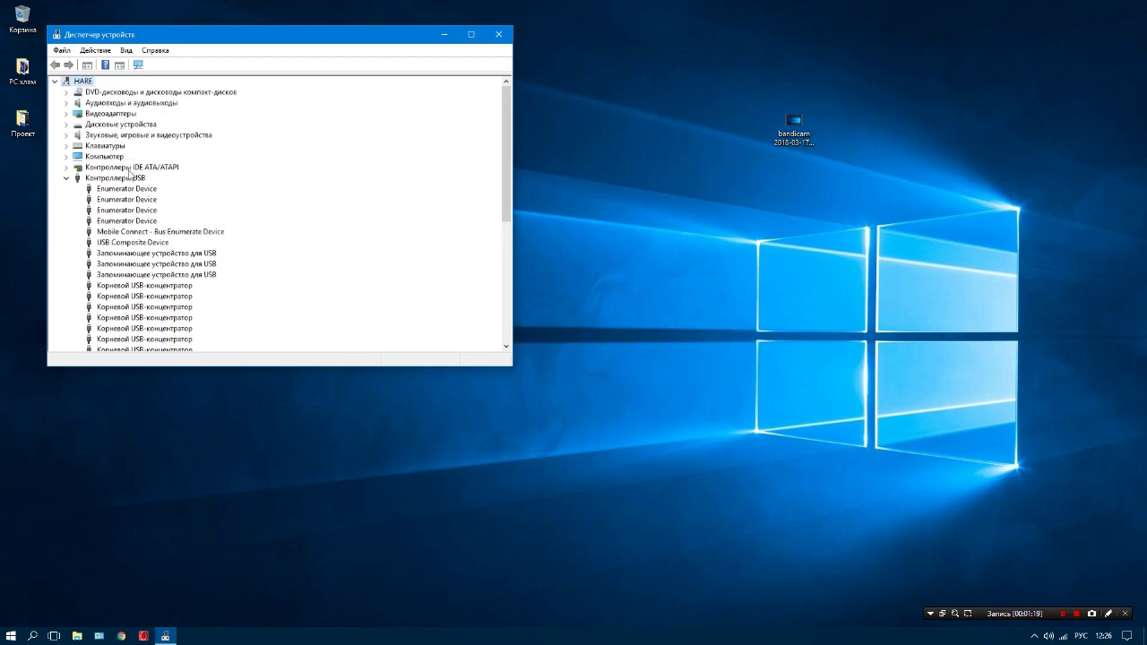
{"action": "left_click", "coordinate": [66, 178]}
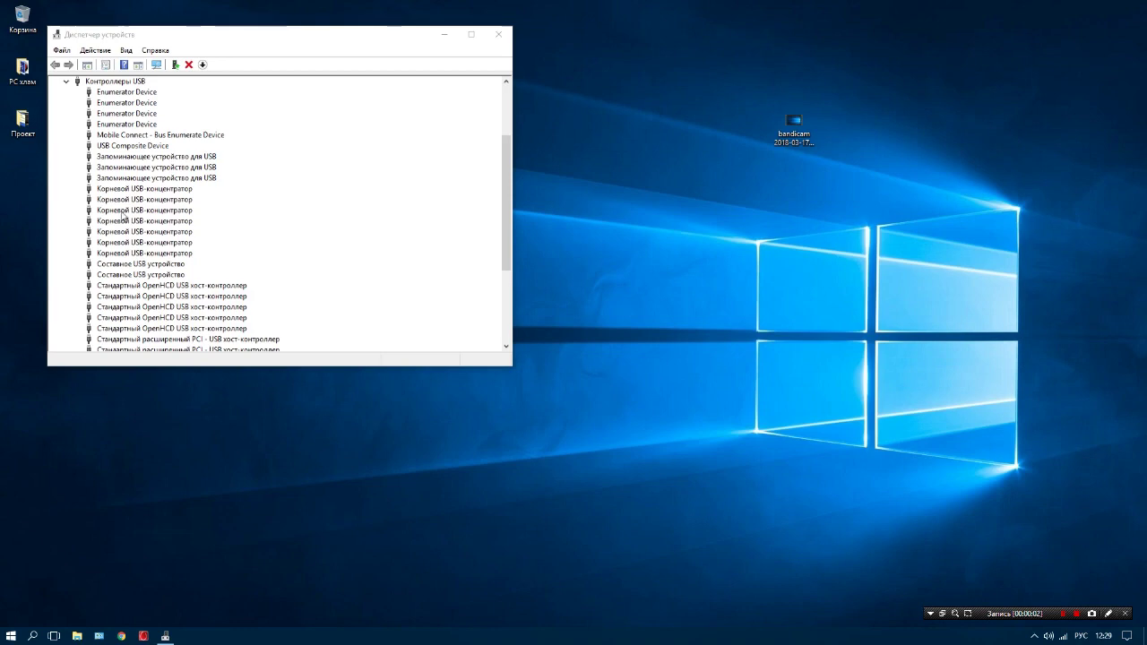
- Uninstall the last "Запоминающее устройство для USB" entry under "Контроллеры USB" and confirm its removal from the system
{"action": "left_click", "coordinate": [114, 180]}
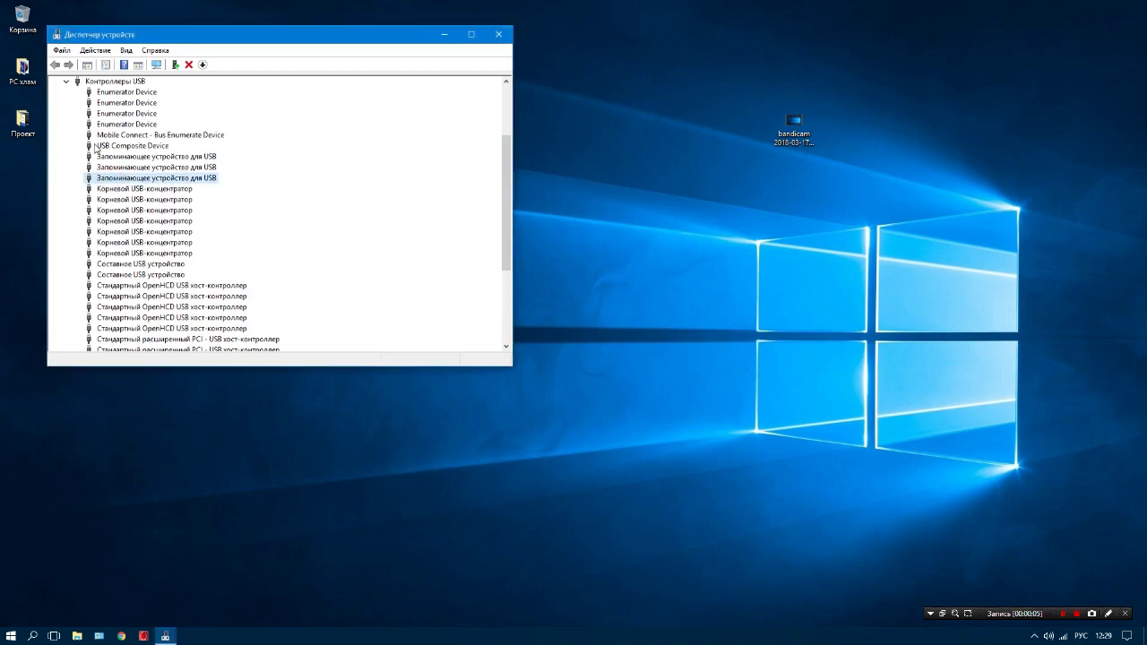
{"action": "scroll", "coordinate": [134, 235], "scroll_direction": "up", "scroll_amount": 2}
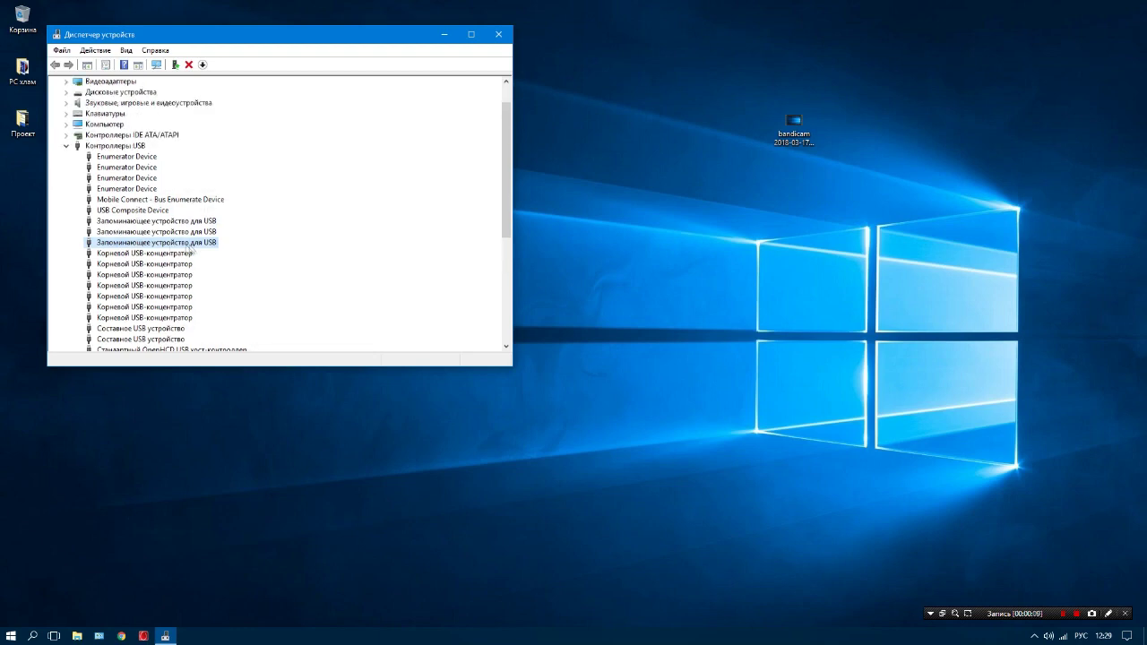
{"action": "scroll", "coordinate": [199, 247], "scroll_direction": "up", "scroll_amount": 1}
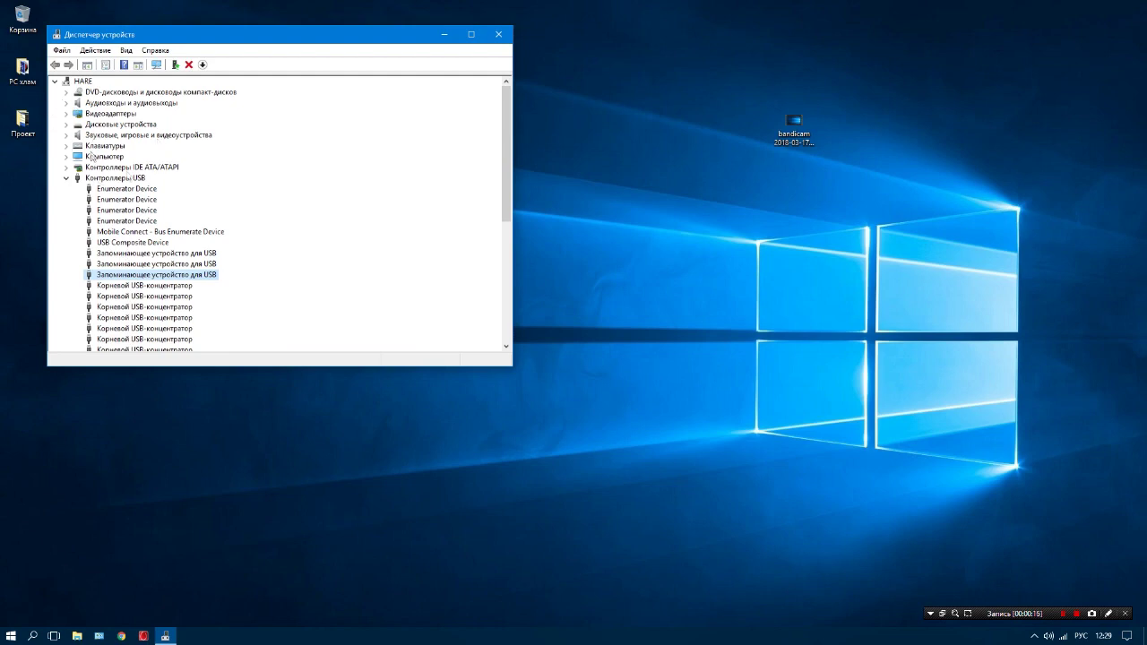
{"action": "scroll", "coordinate": [139, 268], "scroll_direction": "down", "scroll_amount": 1}
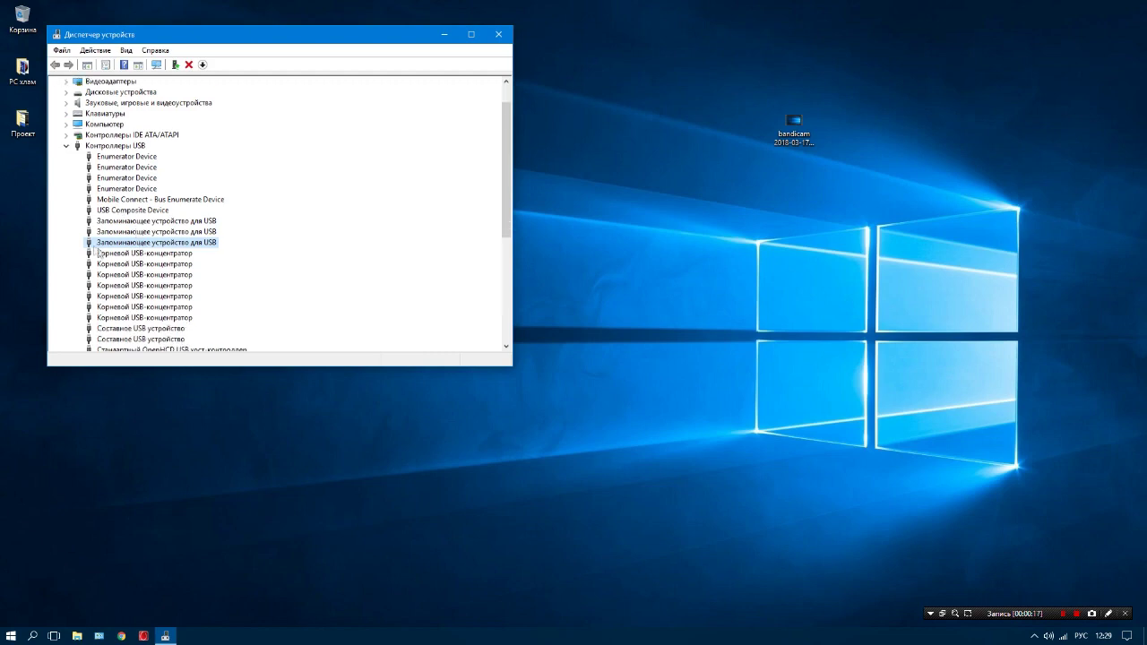
{"action": "left_click", "coordinate": [114, 244]}
{"action": "right_click", "coordinate": [113, 244]}
{"action": "left_click", "coordinate": [163, 275]}
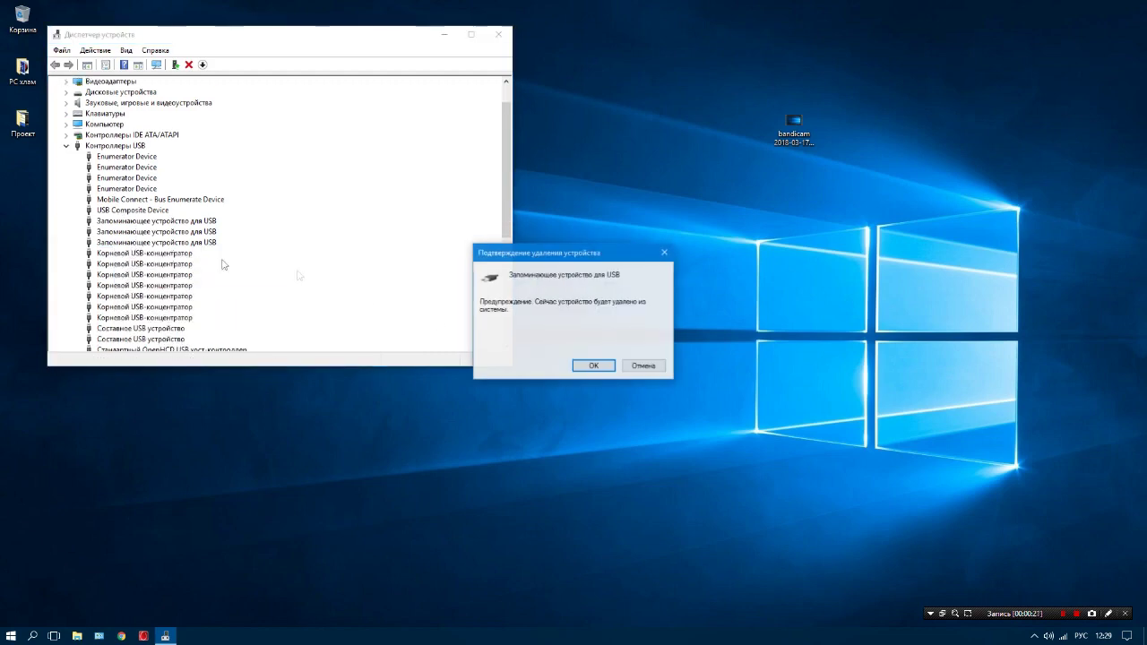
{"action": "left_click", "coordinate": [593, 365]}
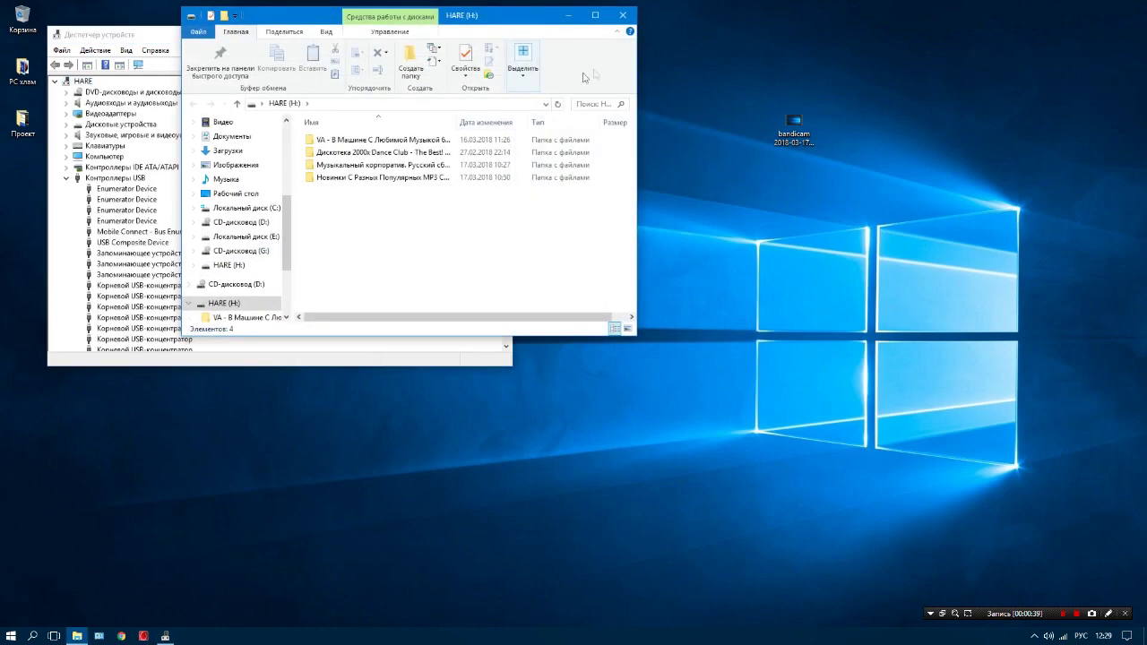
- Close the HARE (H:) drive window and Device Manager
{"action": "left_click", "coordinate": [623, 14]}
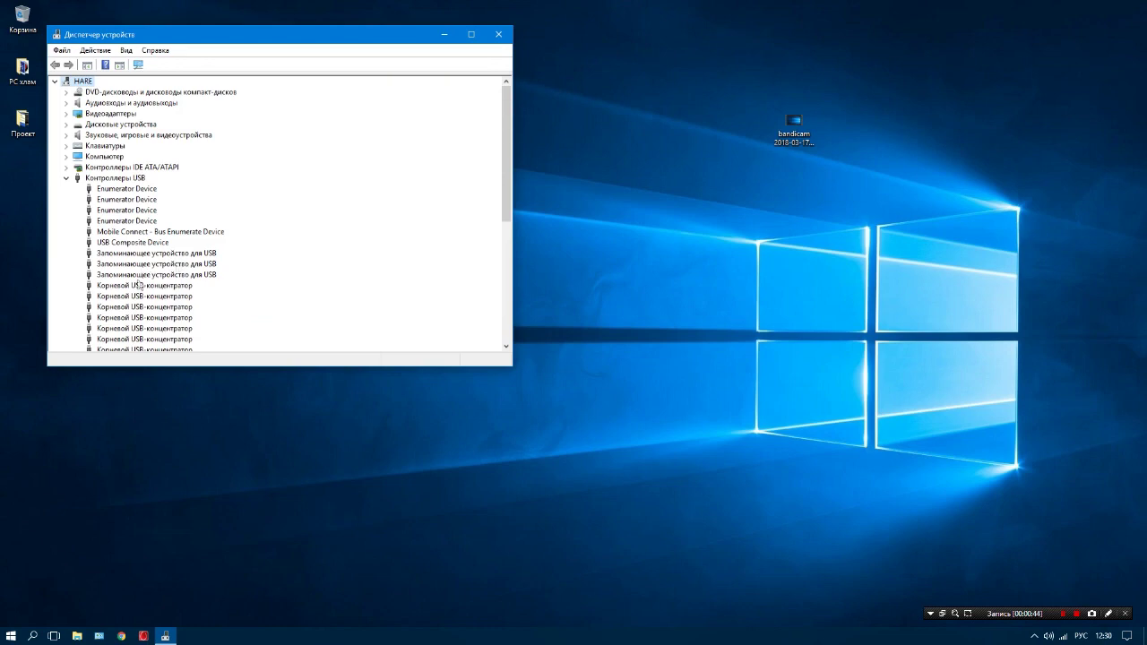
{"action": "left_click", "coordinate": [500, 36]}
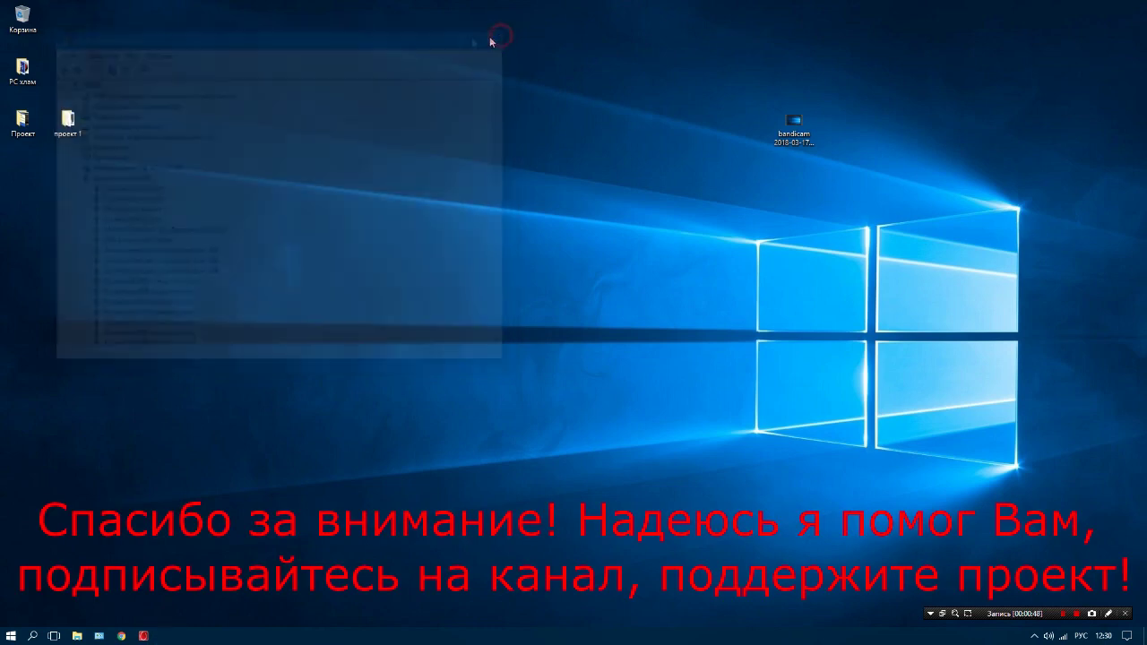